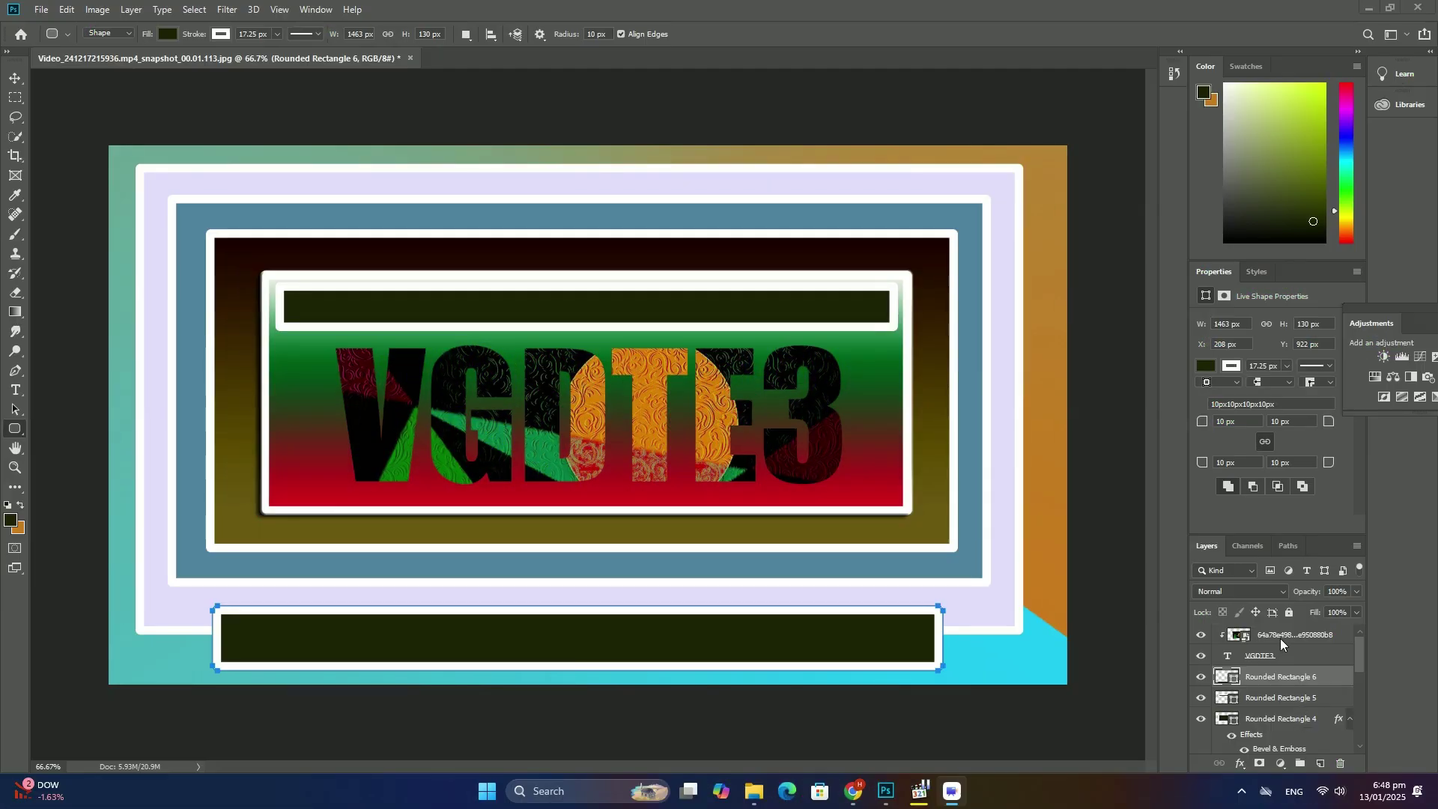
Step: Delete the clipped texture image and the remaining old shape and text layers, keeping only the Background
{"action": "left_click", "coordinate": [1281, 641]}
{"action": "key", "text": "Delete"}
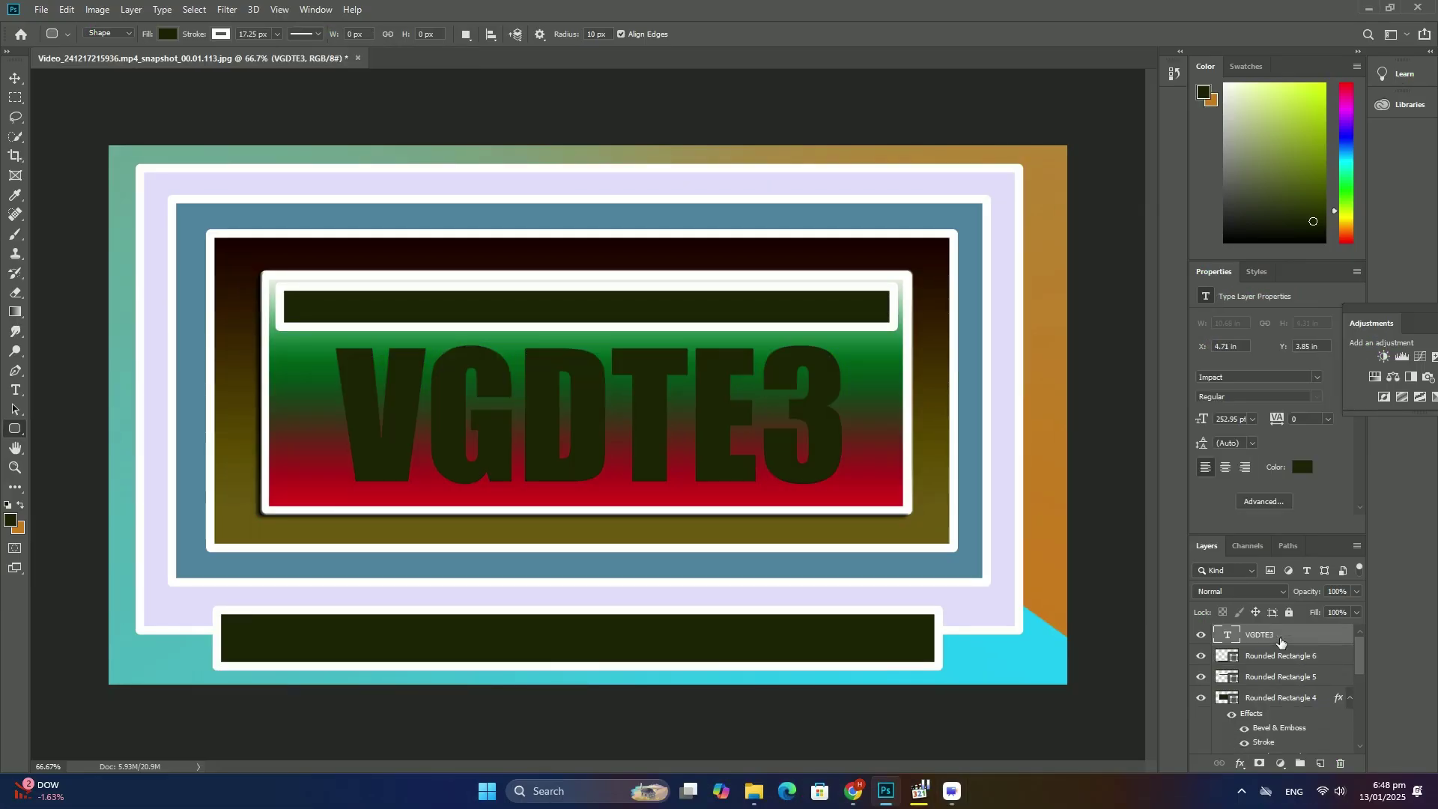
{"action": "key", "text": "Delete"}
{"action": "key", "text": "Delete"}
{"action": "key", "text": "Delete"}
{"action": "key", "text": "Delete"}
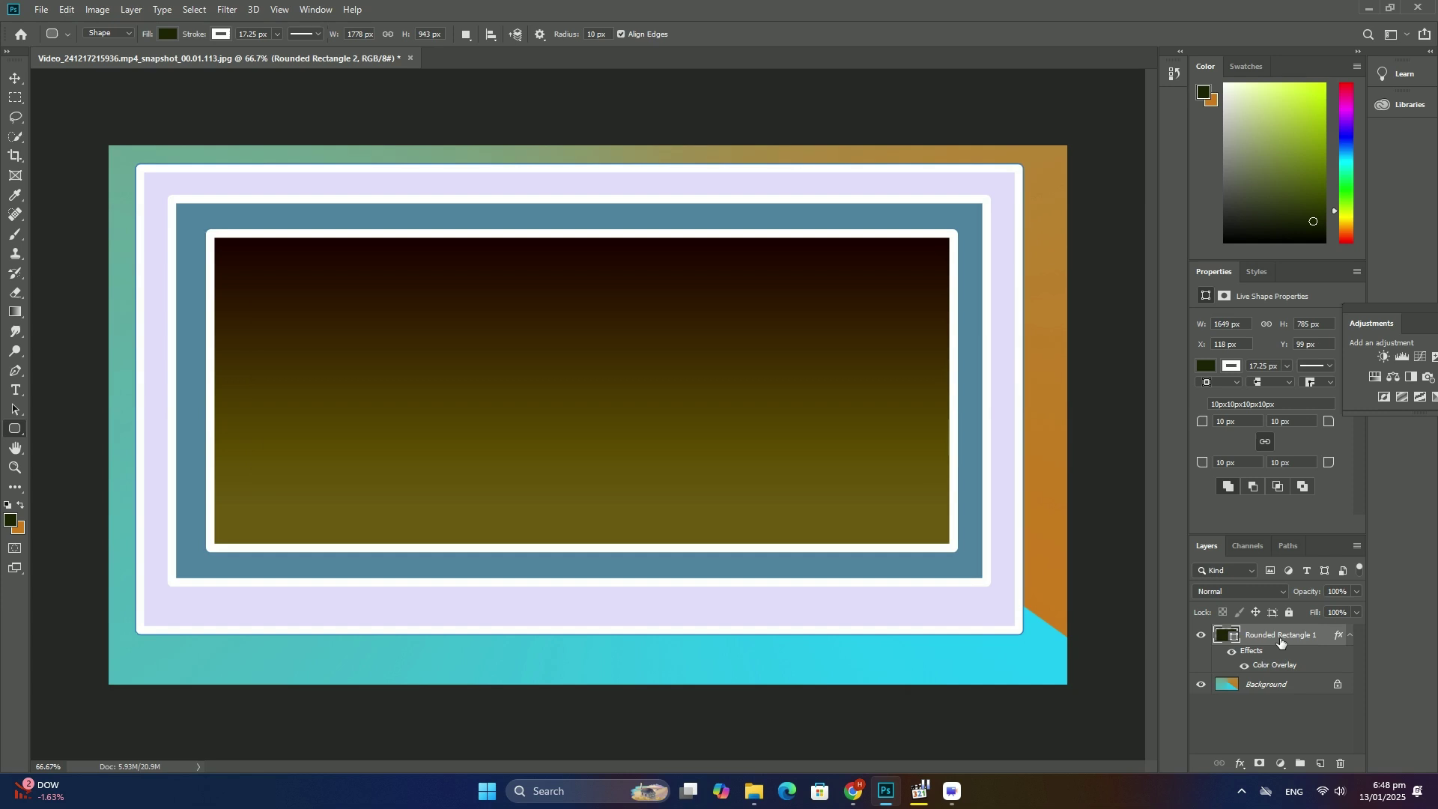
{"action": "key", "text": "Delete"}
{"action": "key", "text": "Delete"}
{"action": "key", "text": "Delete"}
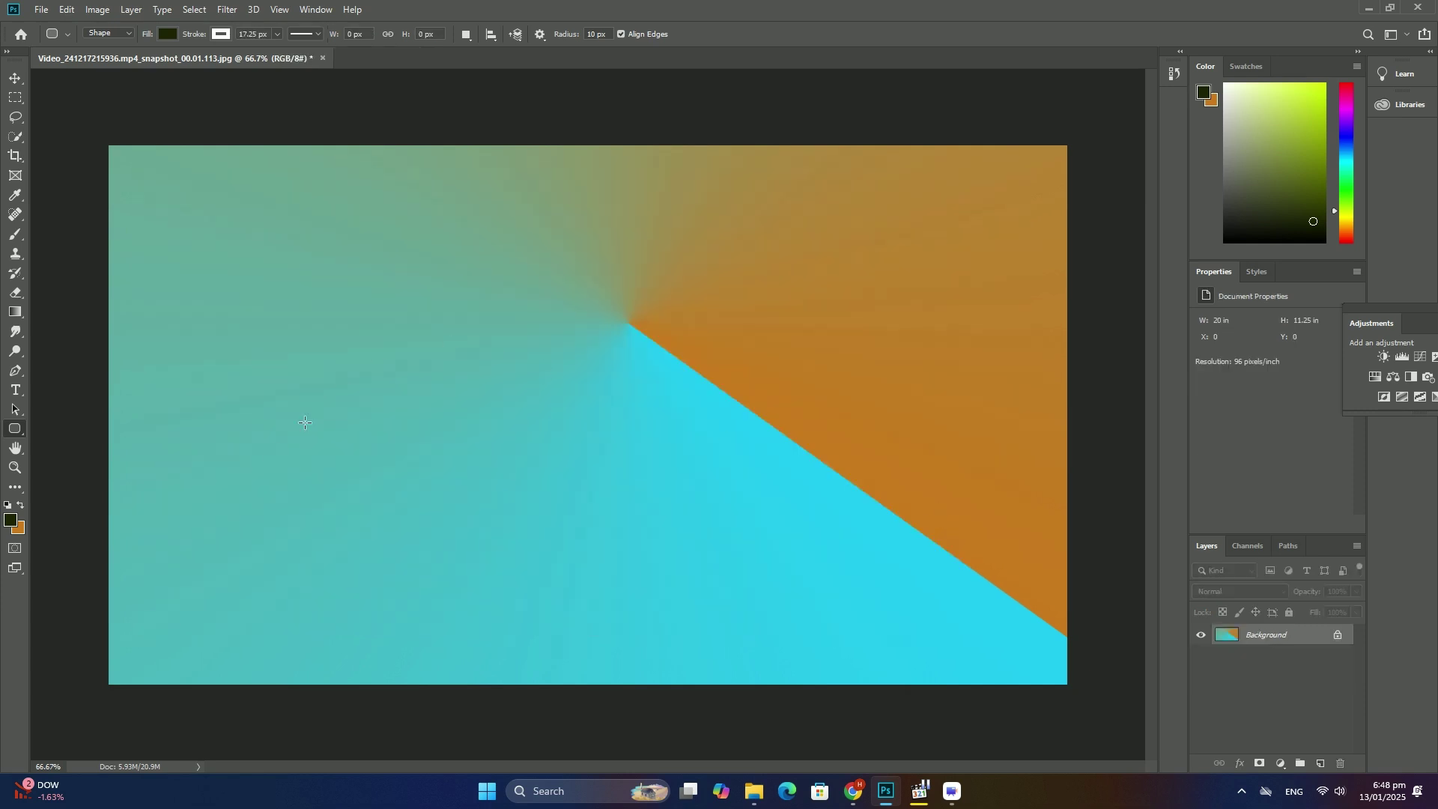
Step: Fill the background with an olive-to-orange angle gradient and draw a circle at upper left
{"action": "left_click", "coordinate": [16, 312]}
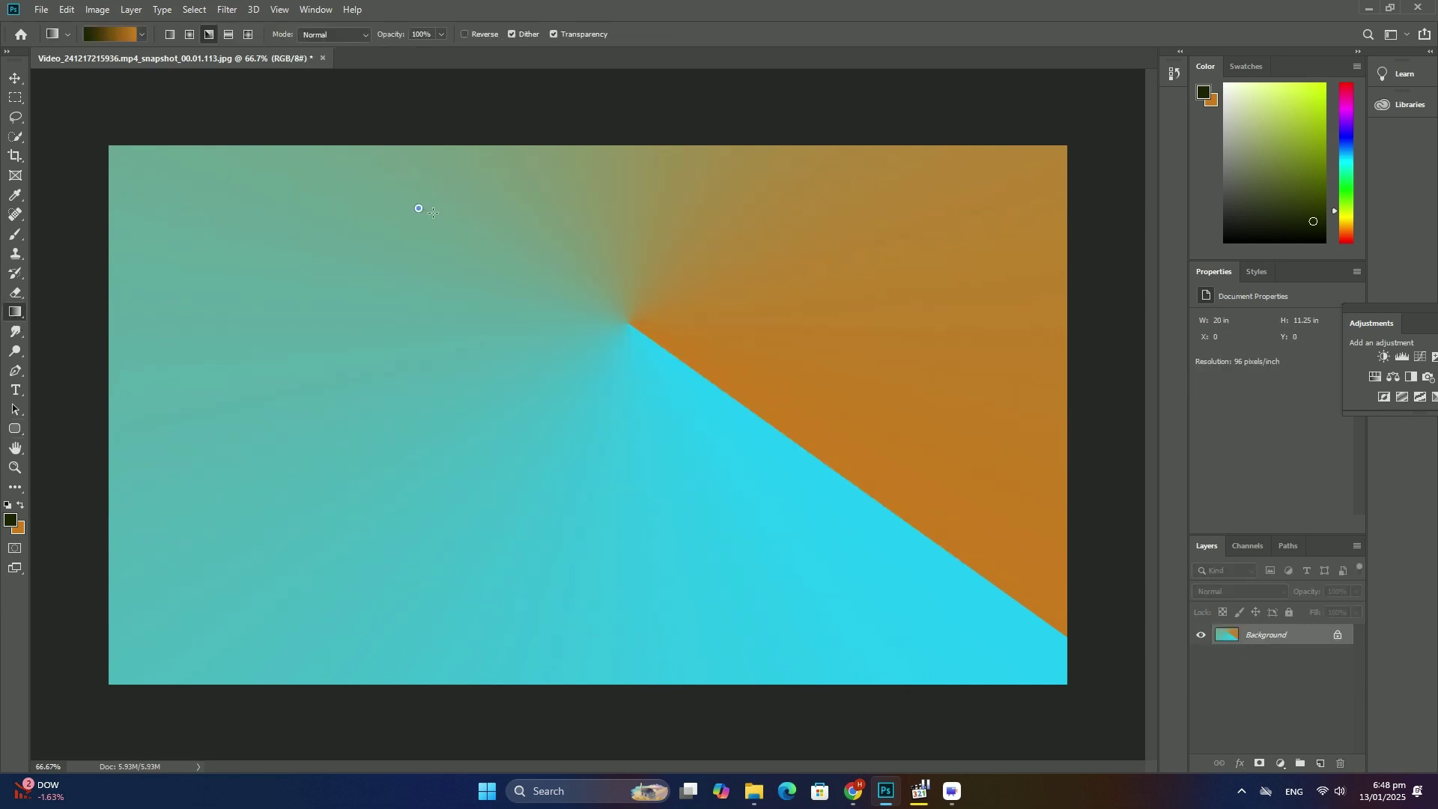
{"action": "left_click_drag", "start_coordinate": [418, 208], "coordinate": [979, 463]}
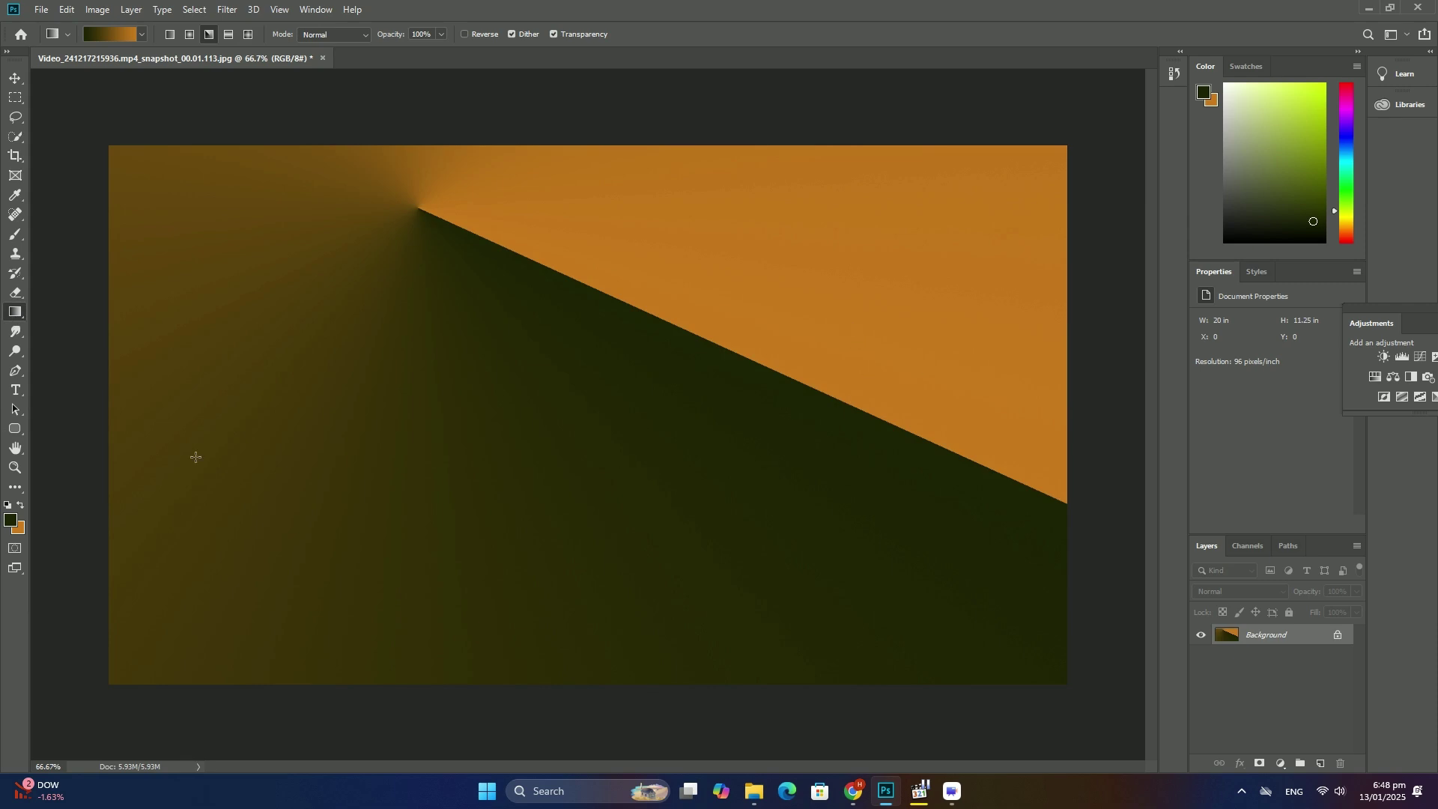
{"action": "left_click", "coordinate": [16, 428]}
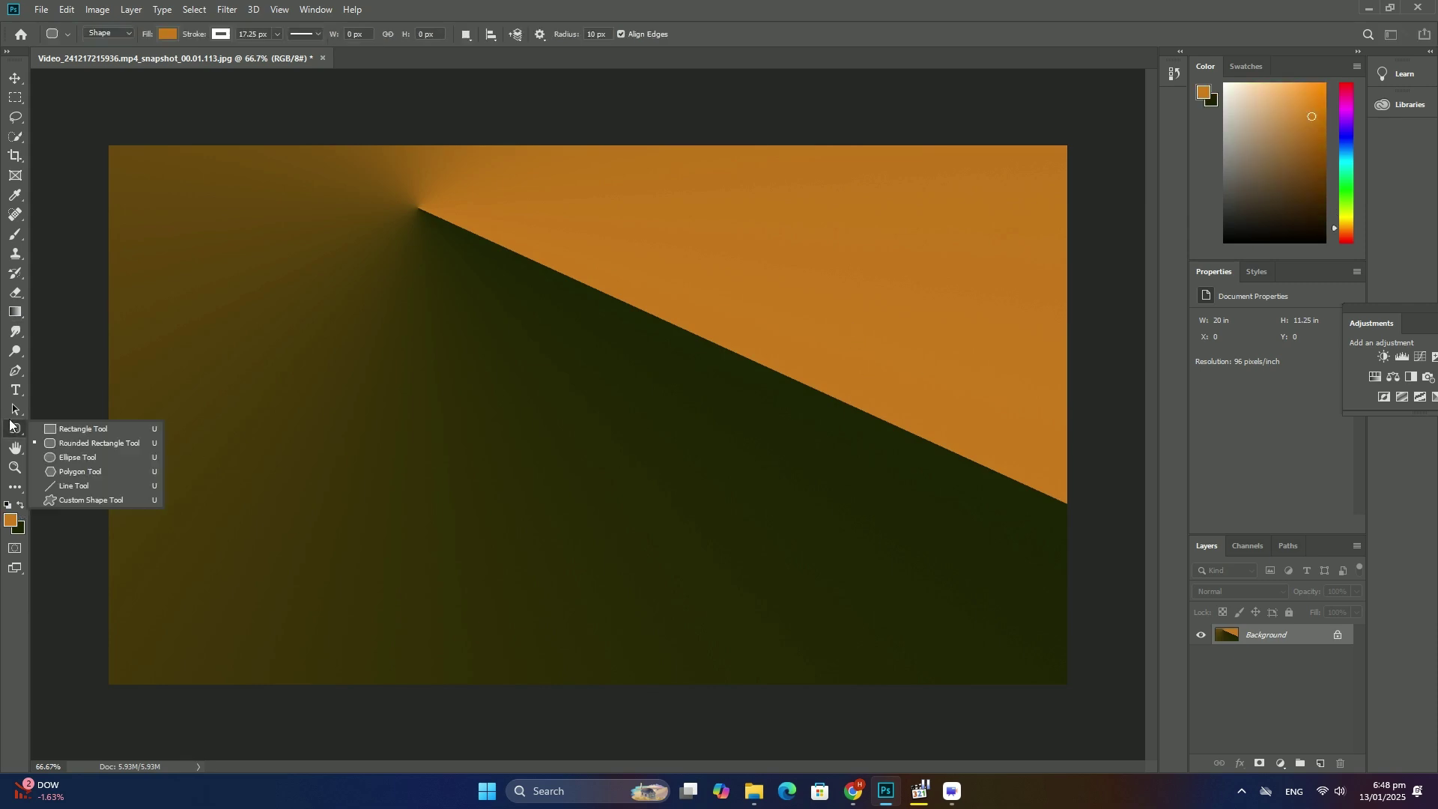
{"action": "left_click", "coordinate": [67, 458]}
{"action": "left_click_drag", "start_coordinate": [164, 215], "coordinate": [435, 495]}
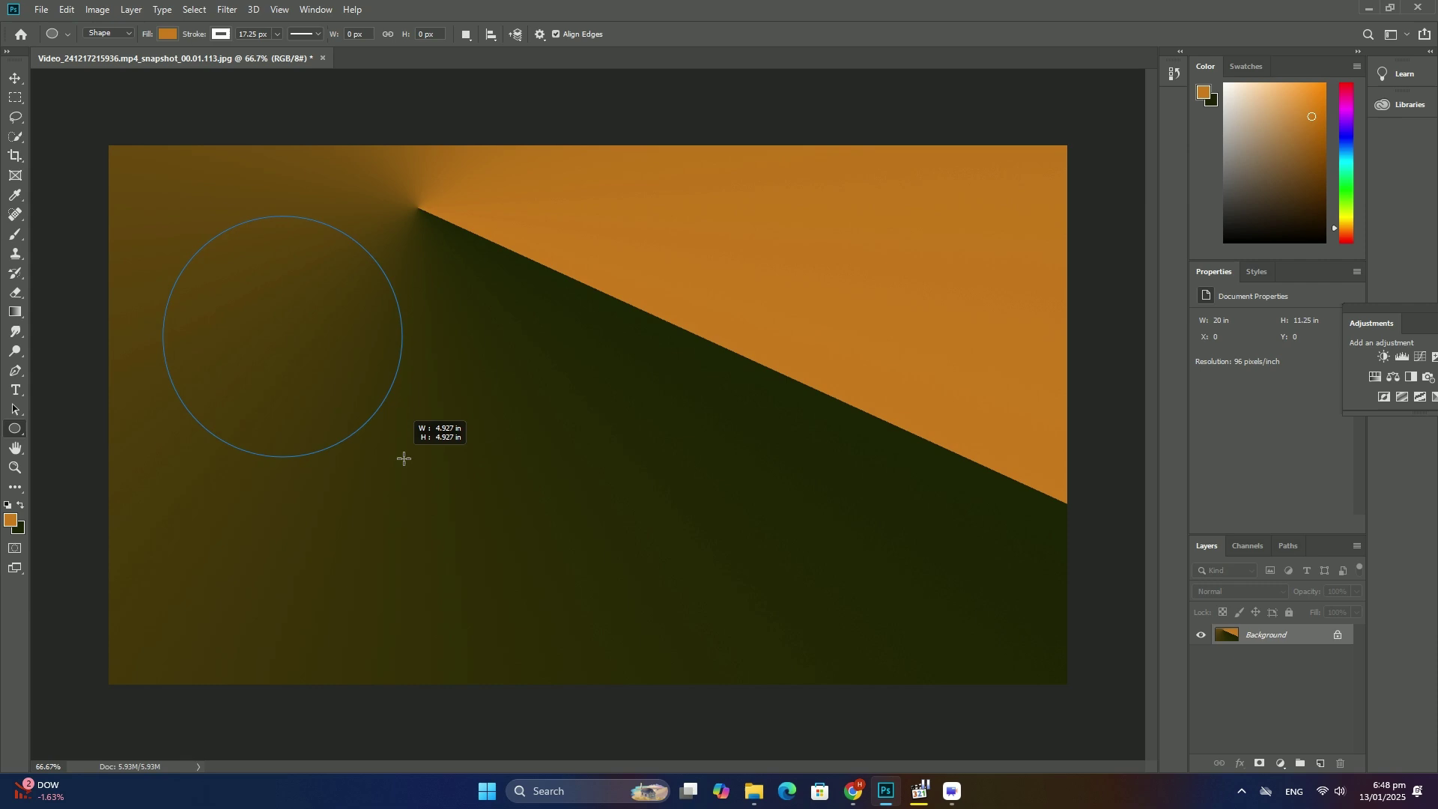
Step: Place the purple-pink ribbon picture into the document as an embedded image
{"action": "left_click", "coordinate": [40, 9]}
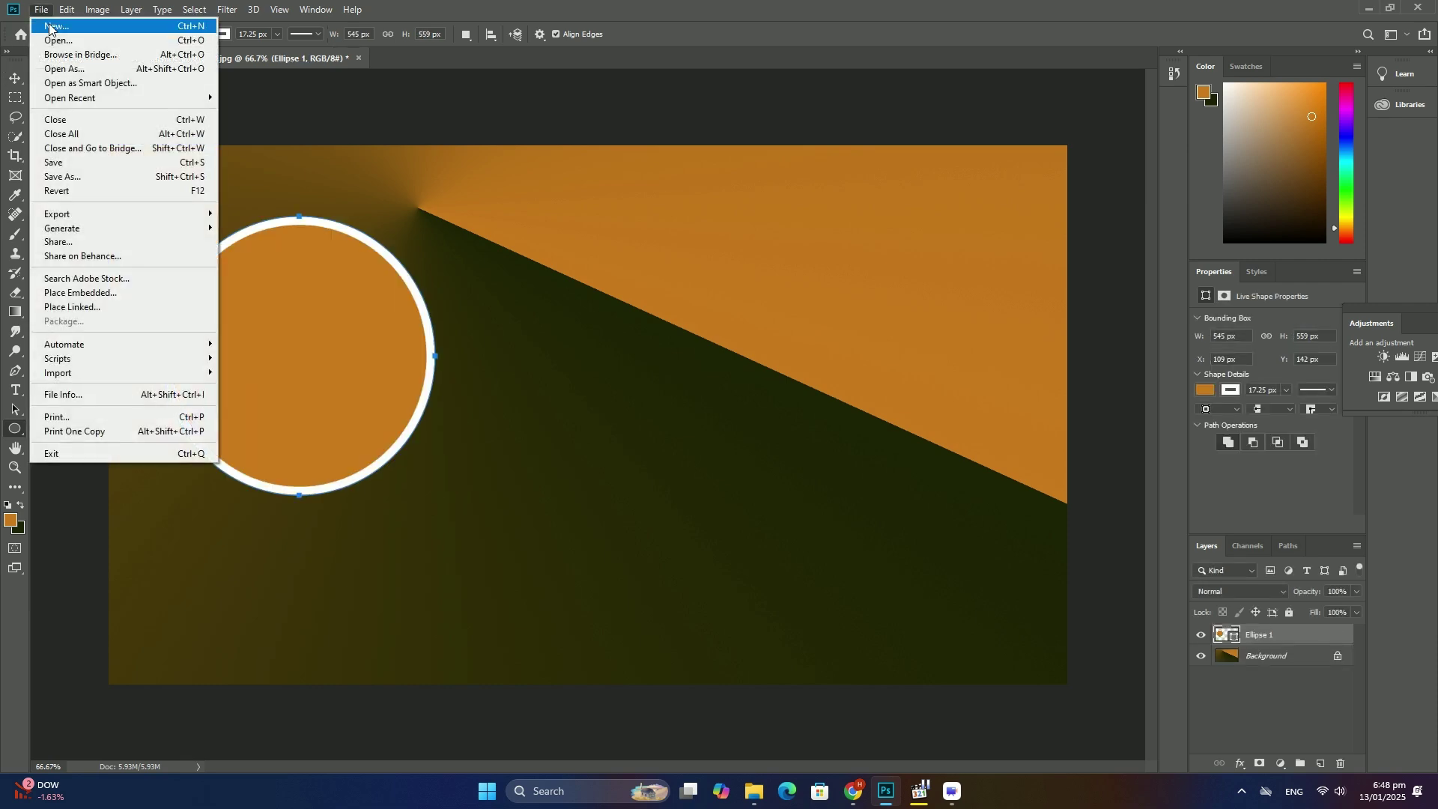
{"action": "left_click", "coordinate": [124, 285]}
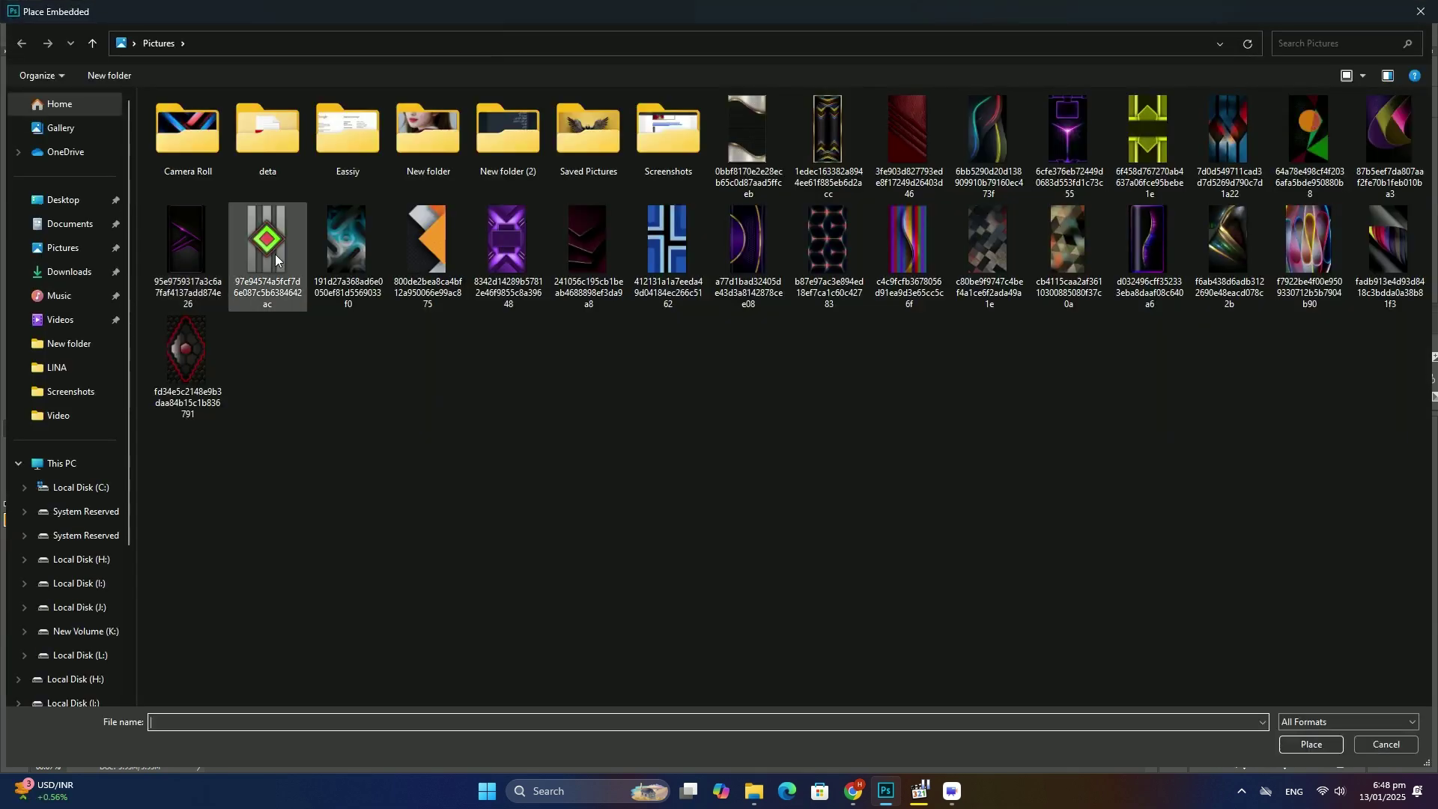
{"action": "left_click", "coordinate": [1398, 142]}
{"action": "double_click", "coordinate": [1398, 143]}
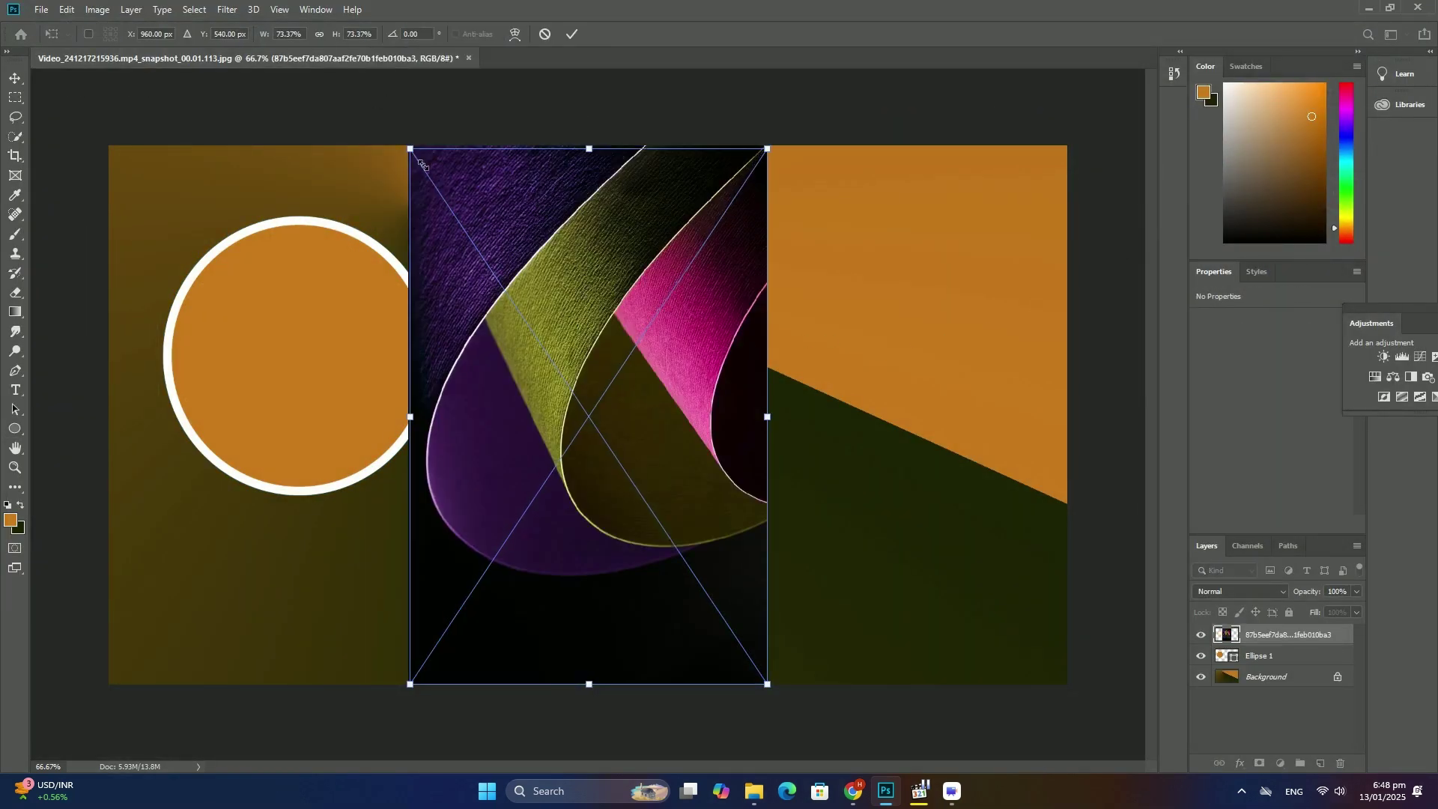
Step: Shrink the ribbon picture over the upper-left circle and clip it into the circle
{"action": "left_click_drag", "start_coordinate": [410, 147], "coordinate": [505, 289]}
{"action": "mouse_move", "coordinate": [626, 348]}
{"action": "left_mouse_down"}
{"action": "mouse_move", "coordinate": [295, 238]}
{"action": "mouse_move", "coordinate": [288, 210]}
{"action": "left_mouse_up"}
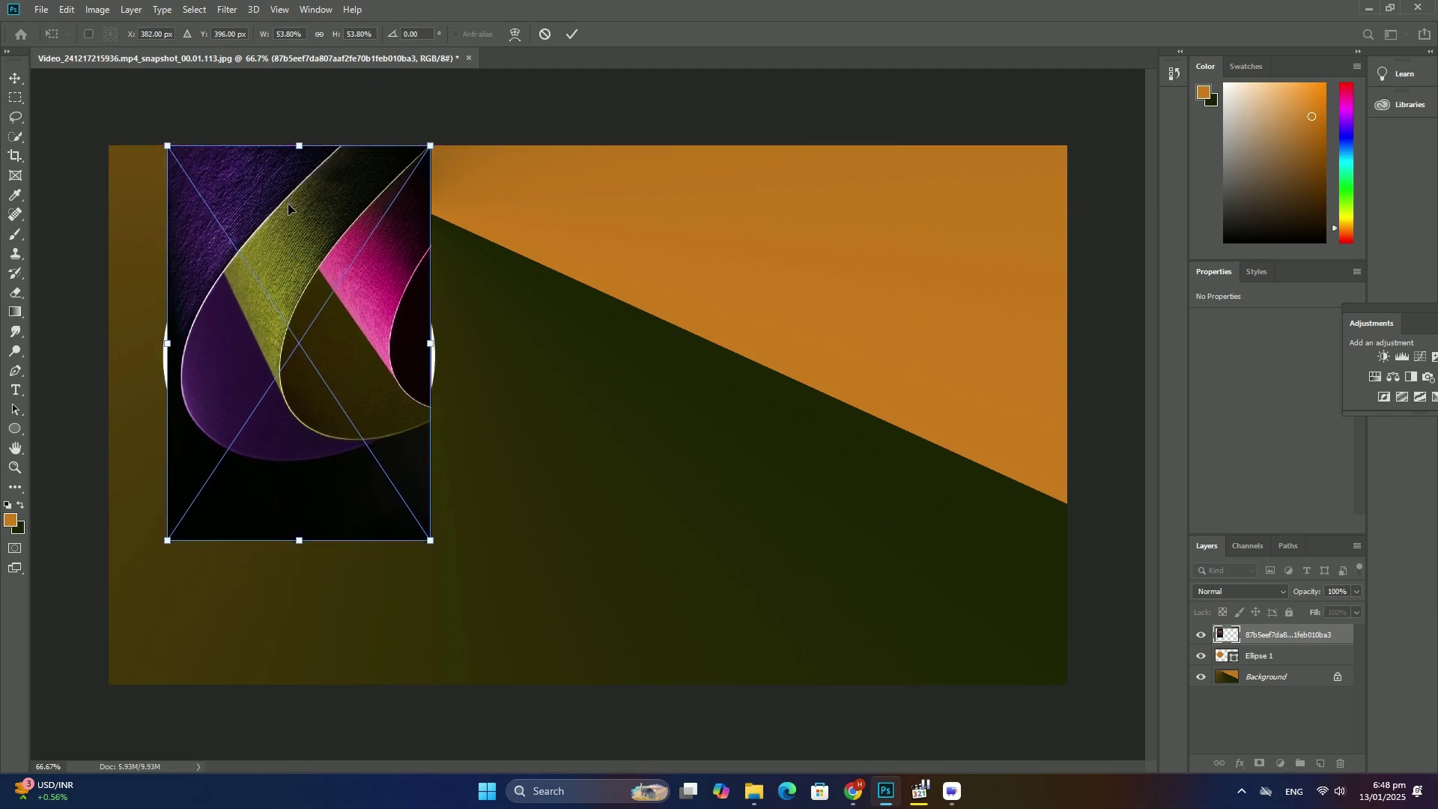
{"action": "key", "text": "Return"}
{"action": "right_click", "coordinate": [1257, 643]}
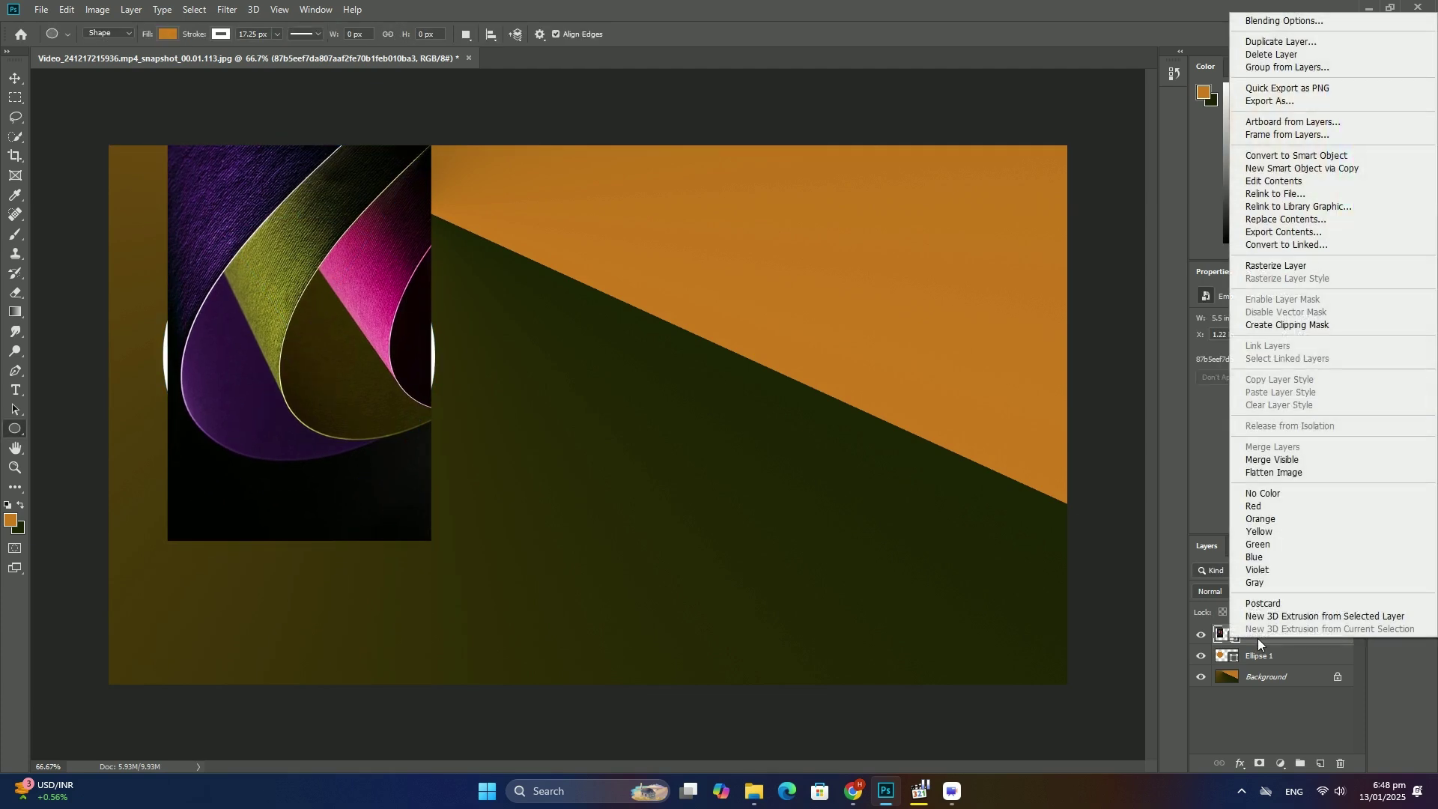
{"action": "left_click", "coordinate": [1295, 328]}
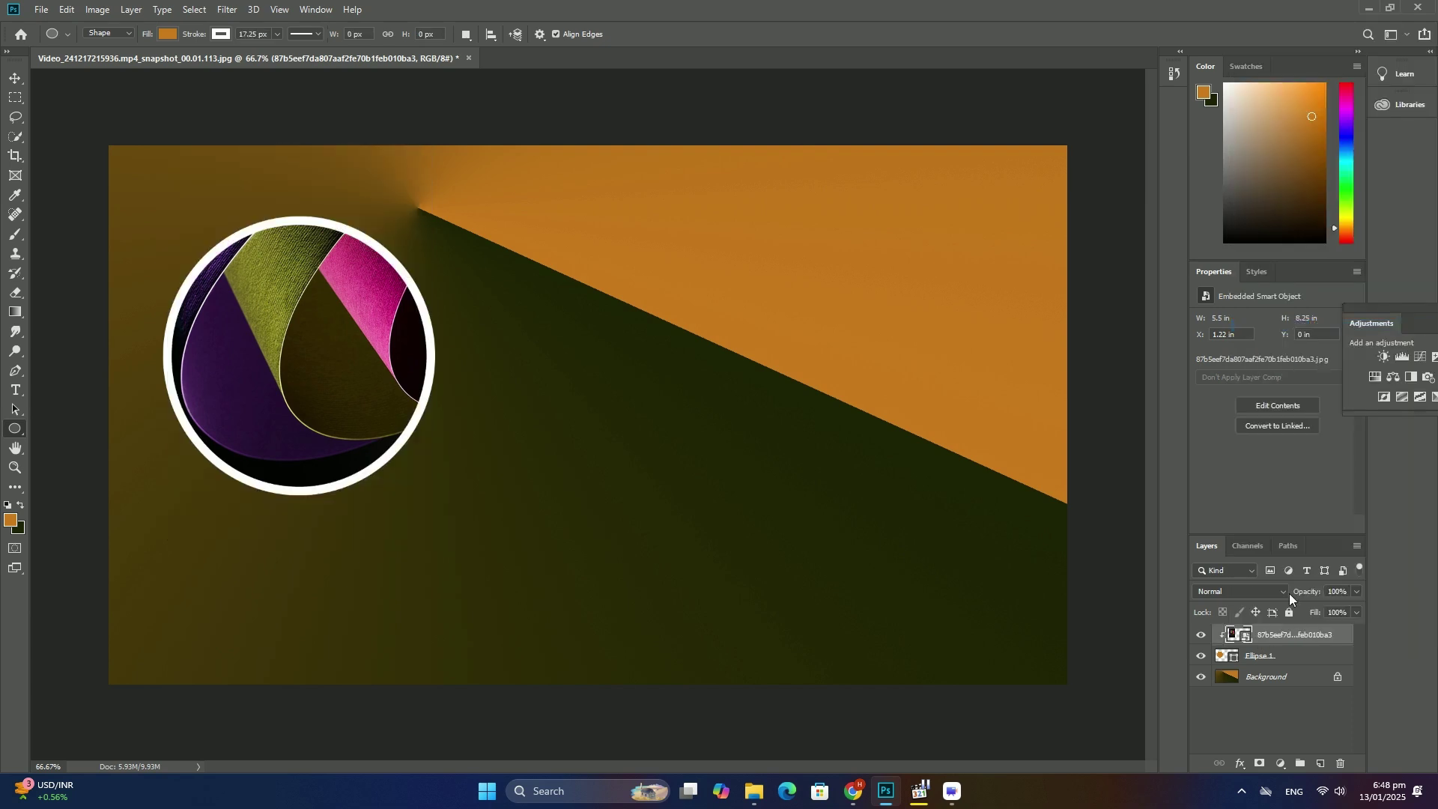
Step: Draw a second circle at lower right and place the ribbon picture again
{"action": "mouse_move", "coordinate": [650, 346]}
{"action": "left_mouse_down"}
{"action": "mouse_move", "coordinate": [956, 610]}
{"action": "mouse_move", "coordinate": [979, 652]}
{"action": "mouse_move", "coordinate": [970, 668]}
{"action": "left_mouse_up"}
{"action": "left_click", "coordinate": [40, 9]}
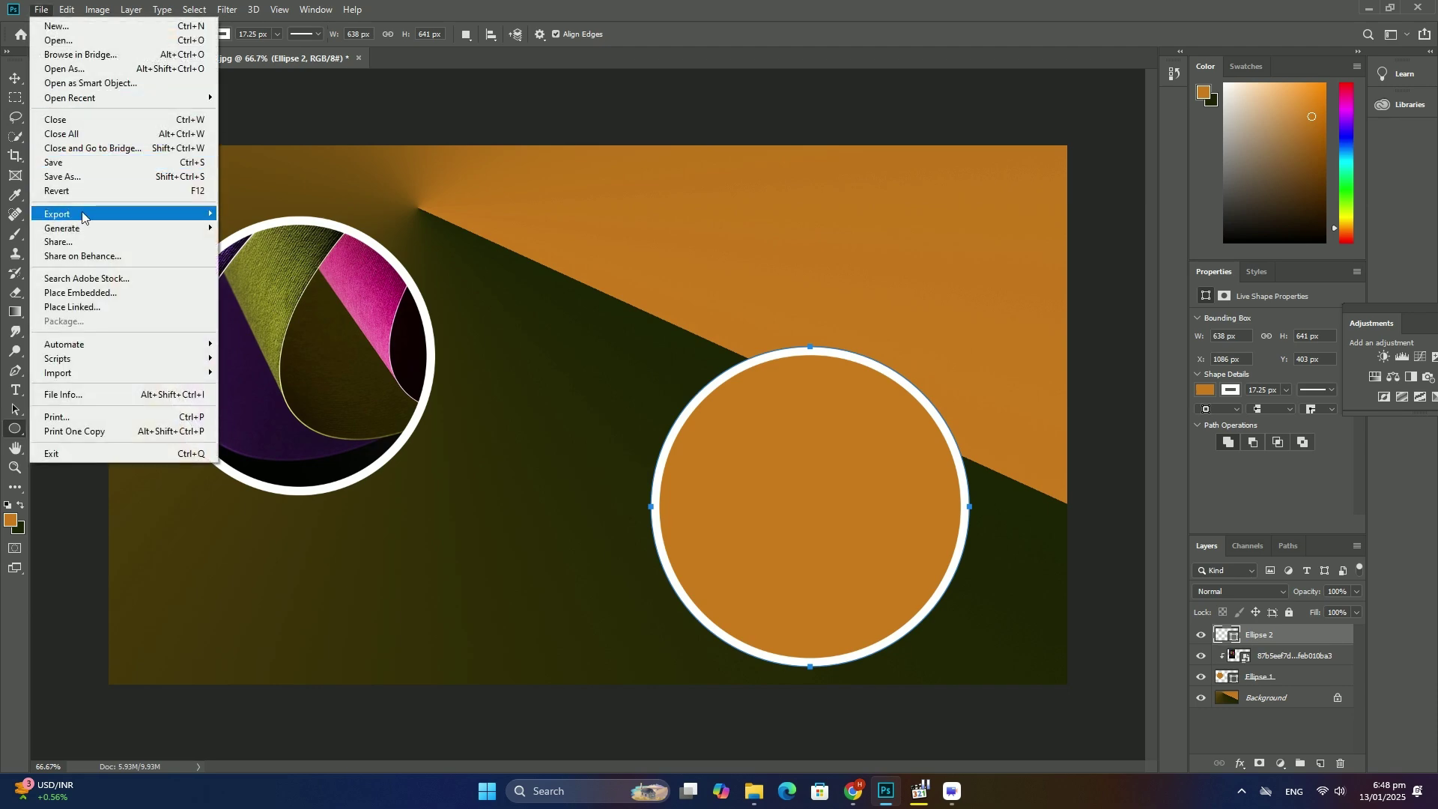
{"action": "left_click", "coordinate": [114, 294]}
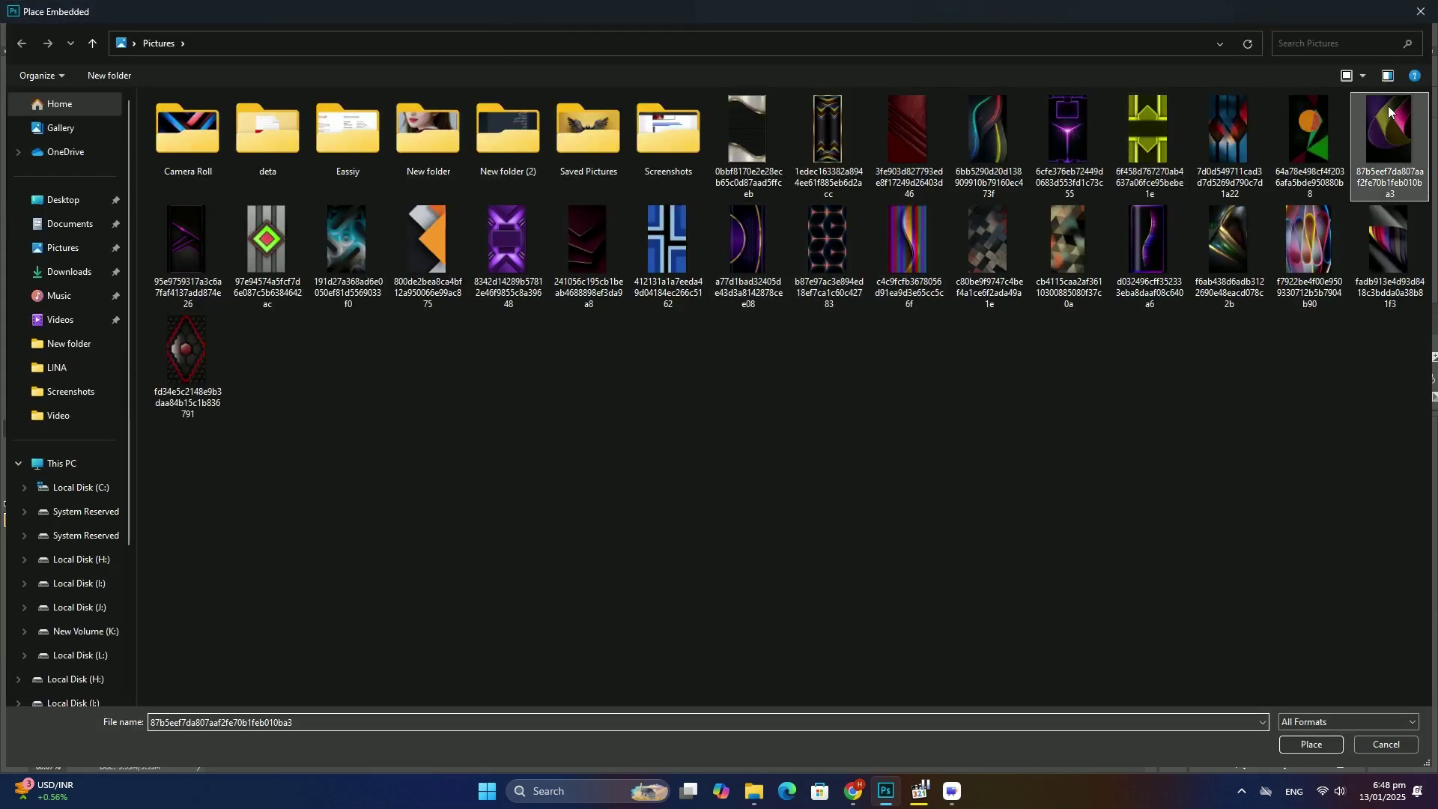
{"action": "double_click", "coordinate": [1389, 109]}
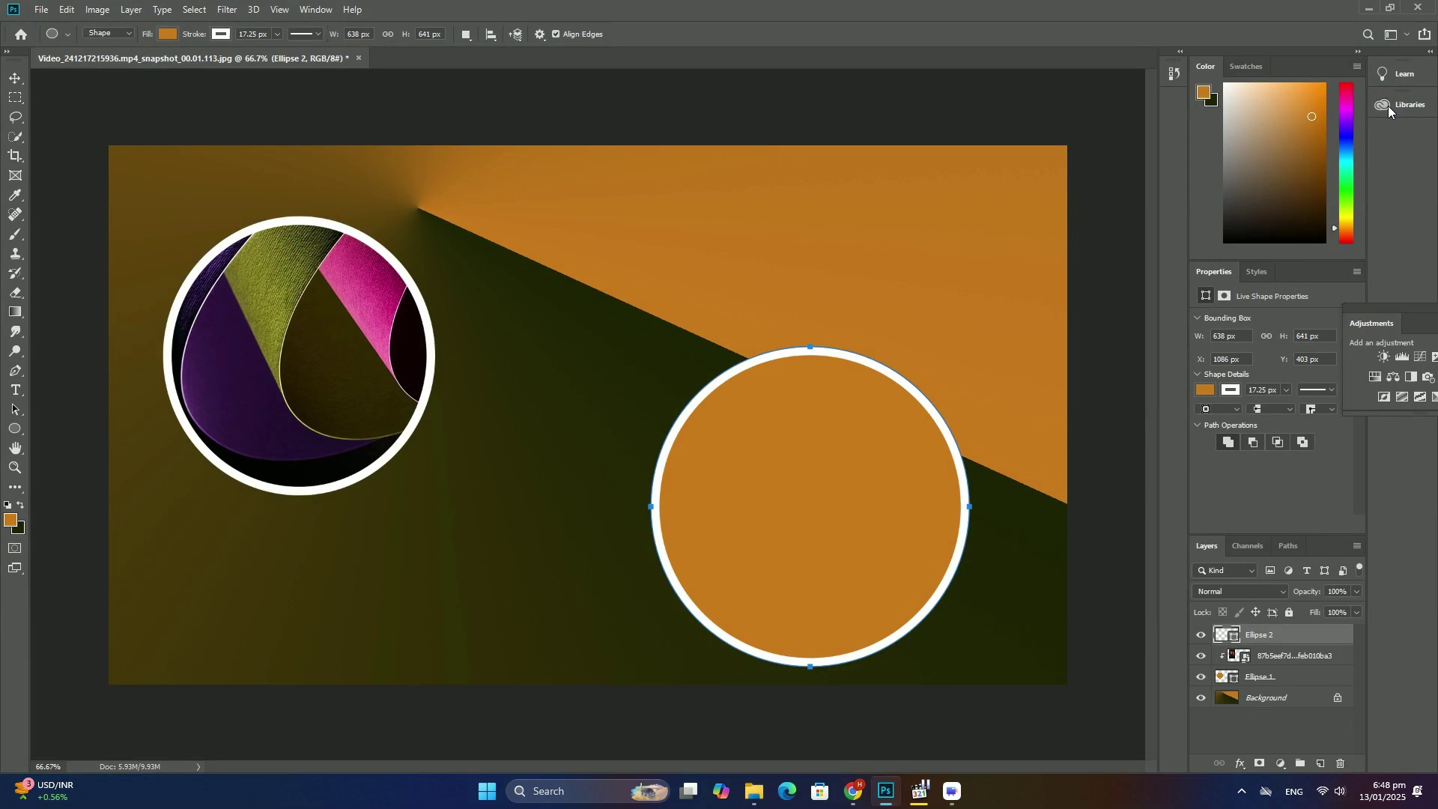
Step: Clip the ribbon picture into the lower-right circle, then select the Background layer
{"action": "left_click_drag", "start_coordinate": [691, 464], "coordinate": [924, 593]}
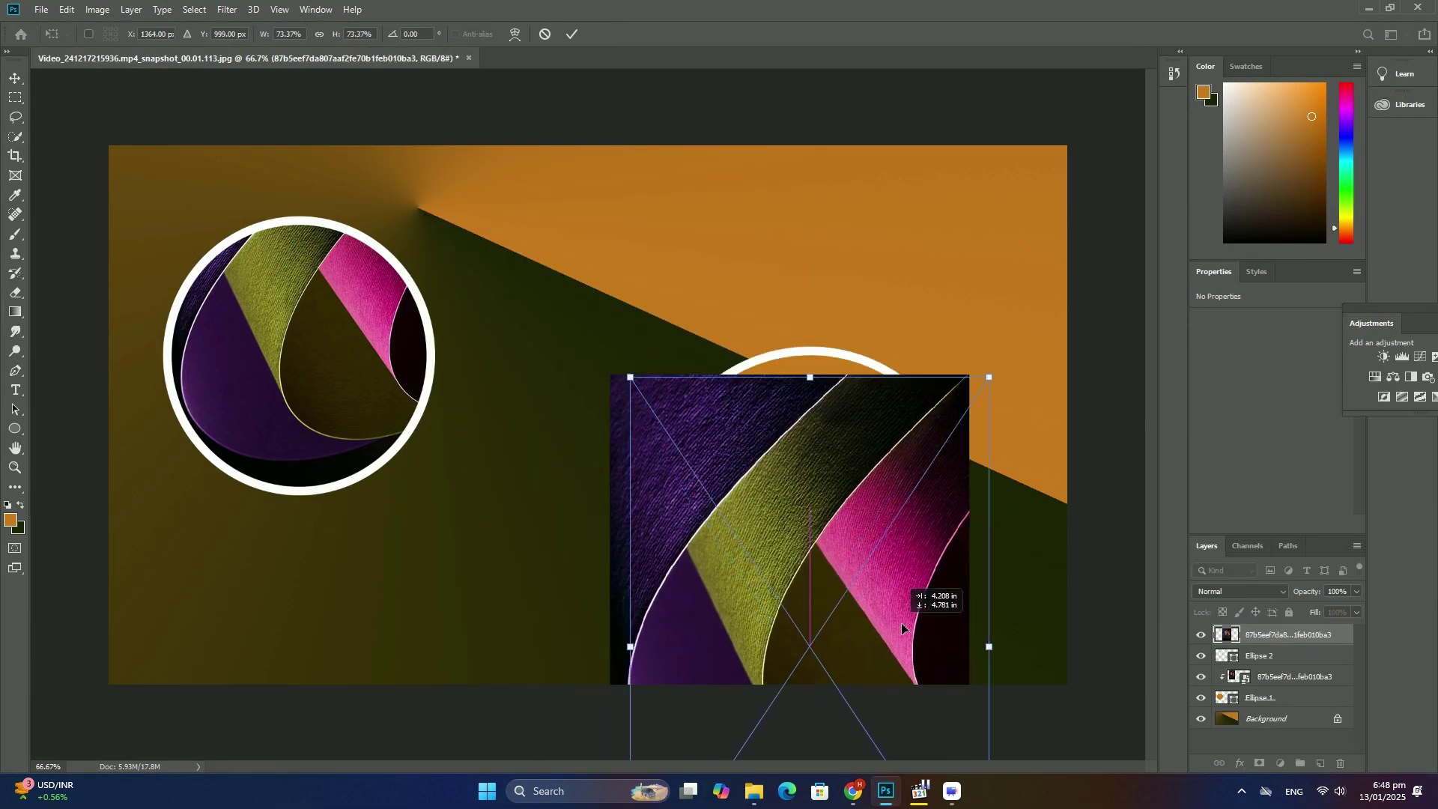
{"action": "key", "text": "Return"}
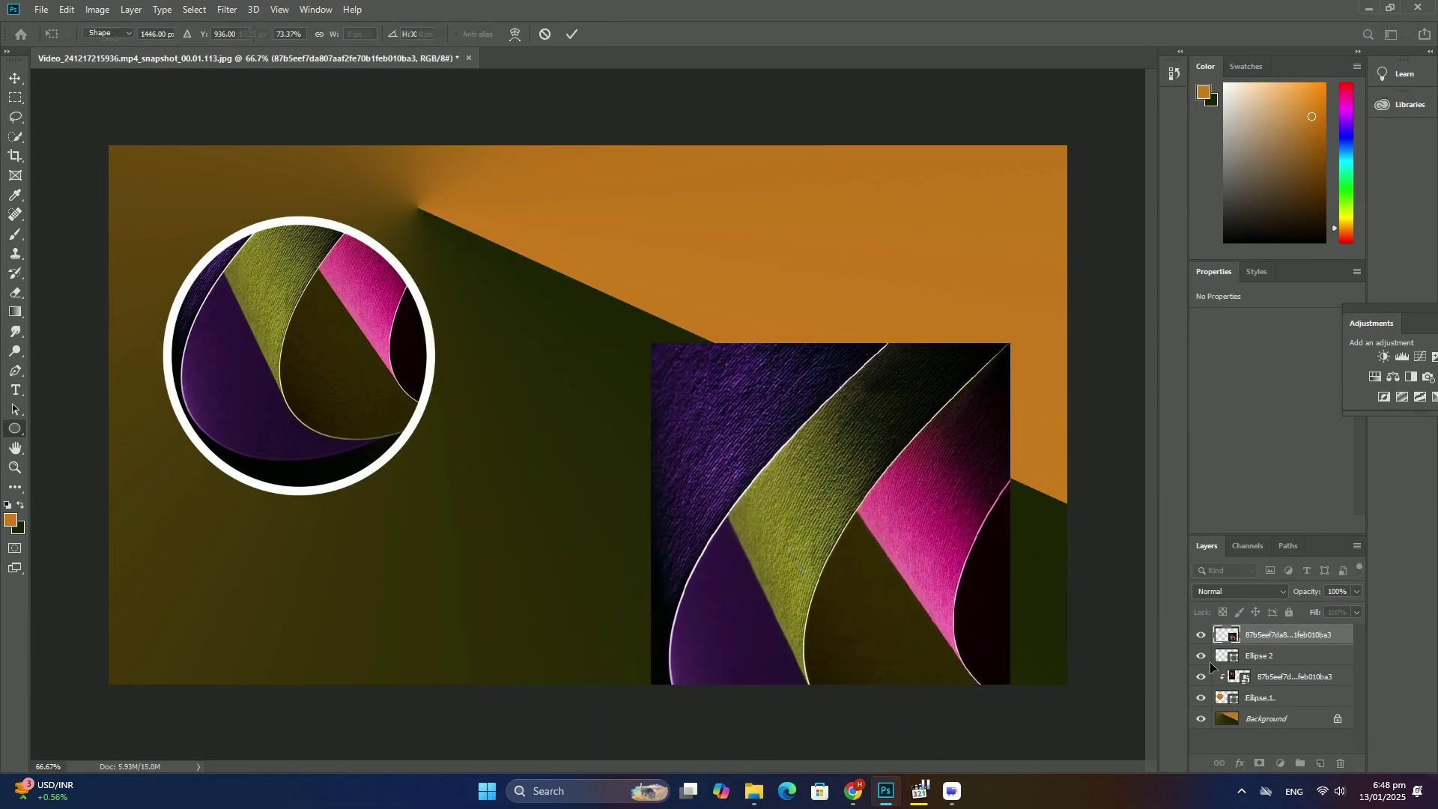
{"action": "right_click", "coordinate": [1273, 634]}
{"action": "left_click", "coordinate": [1297, 319]}
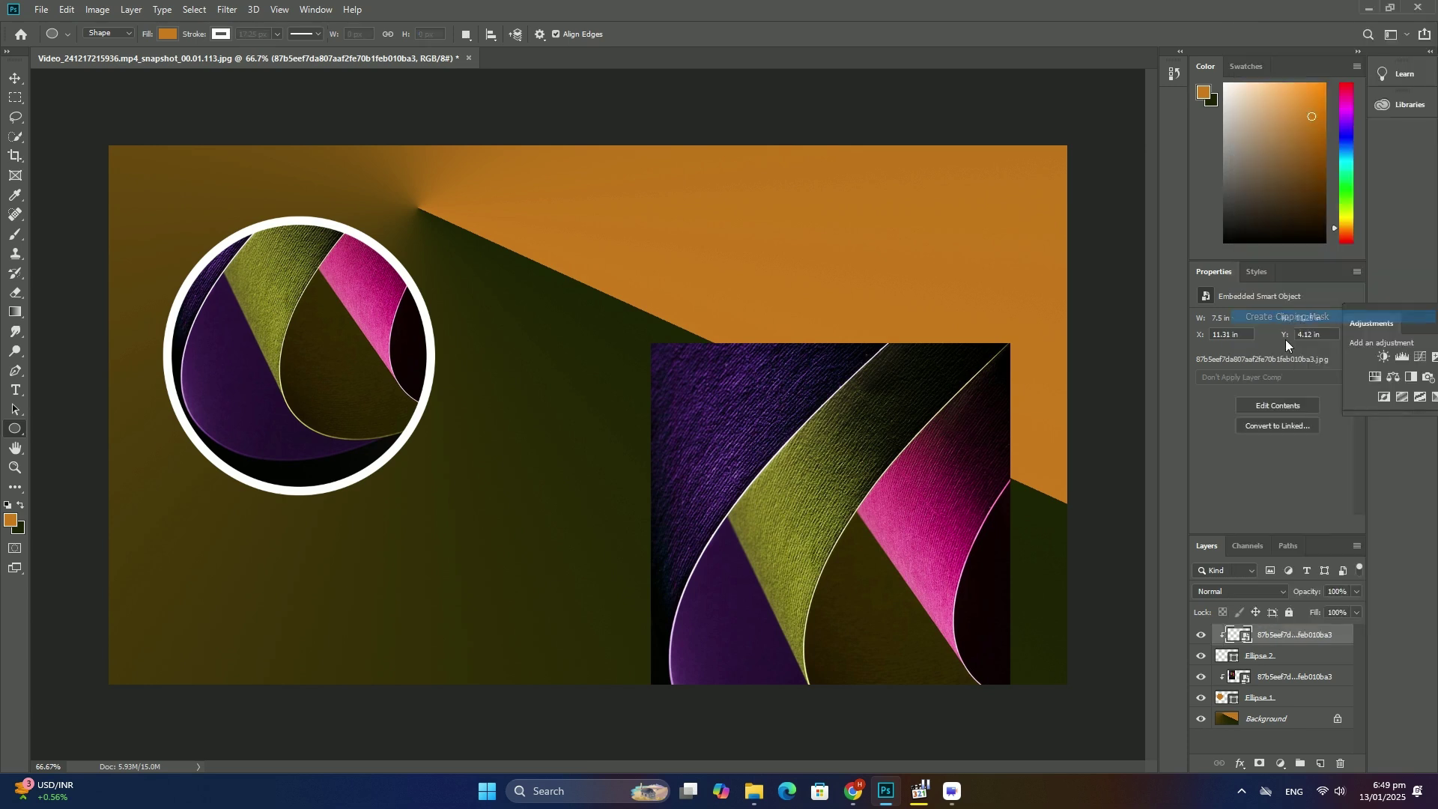
{"action": "left_click", "coordinate": [1265, 725]}
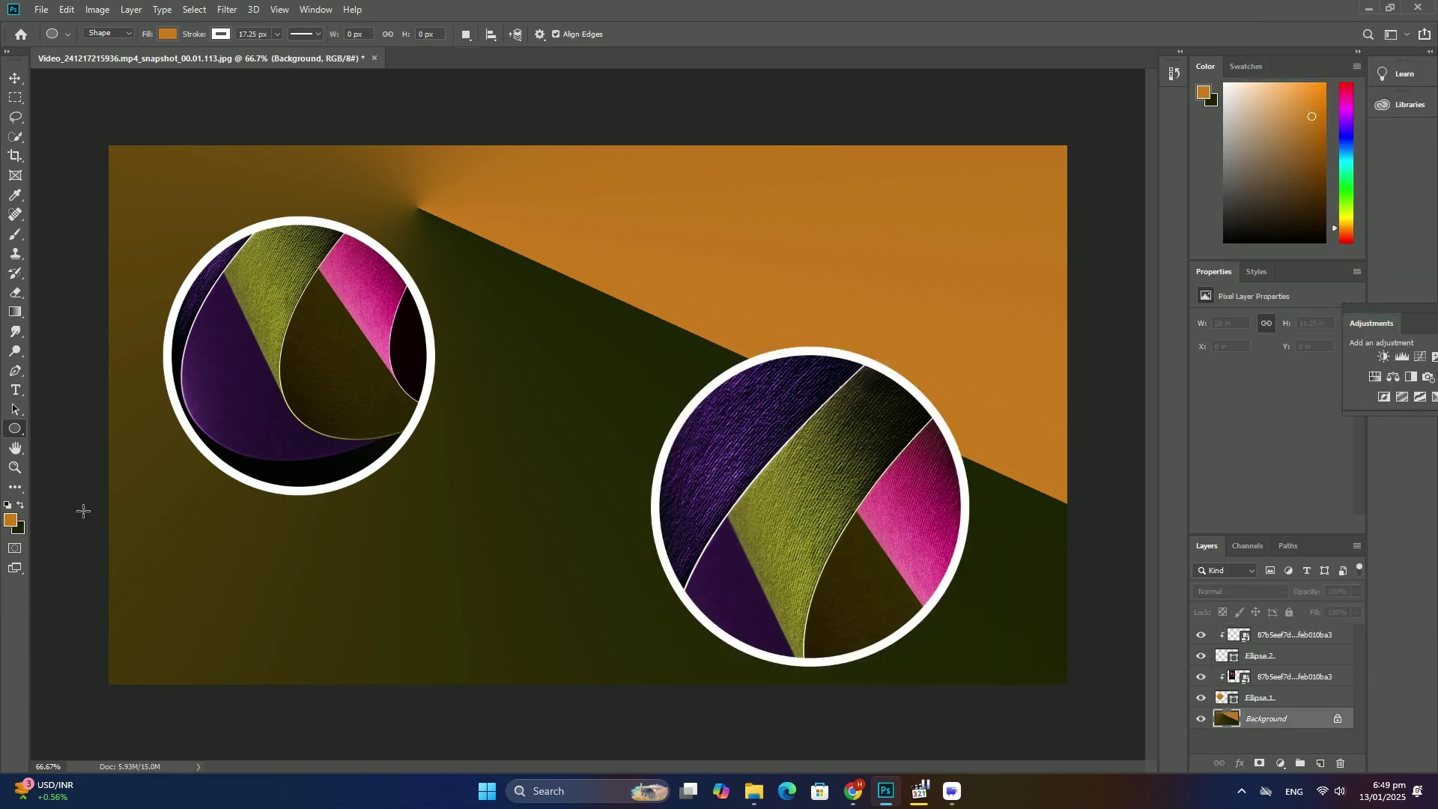
Step: Draw a near-full-canvas rounded rectangle behind the circles and apply a bevelled preset style
{"action": "right_click", "coordinate": [19, 434]}
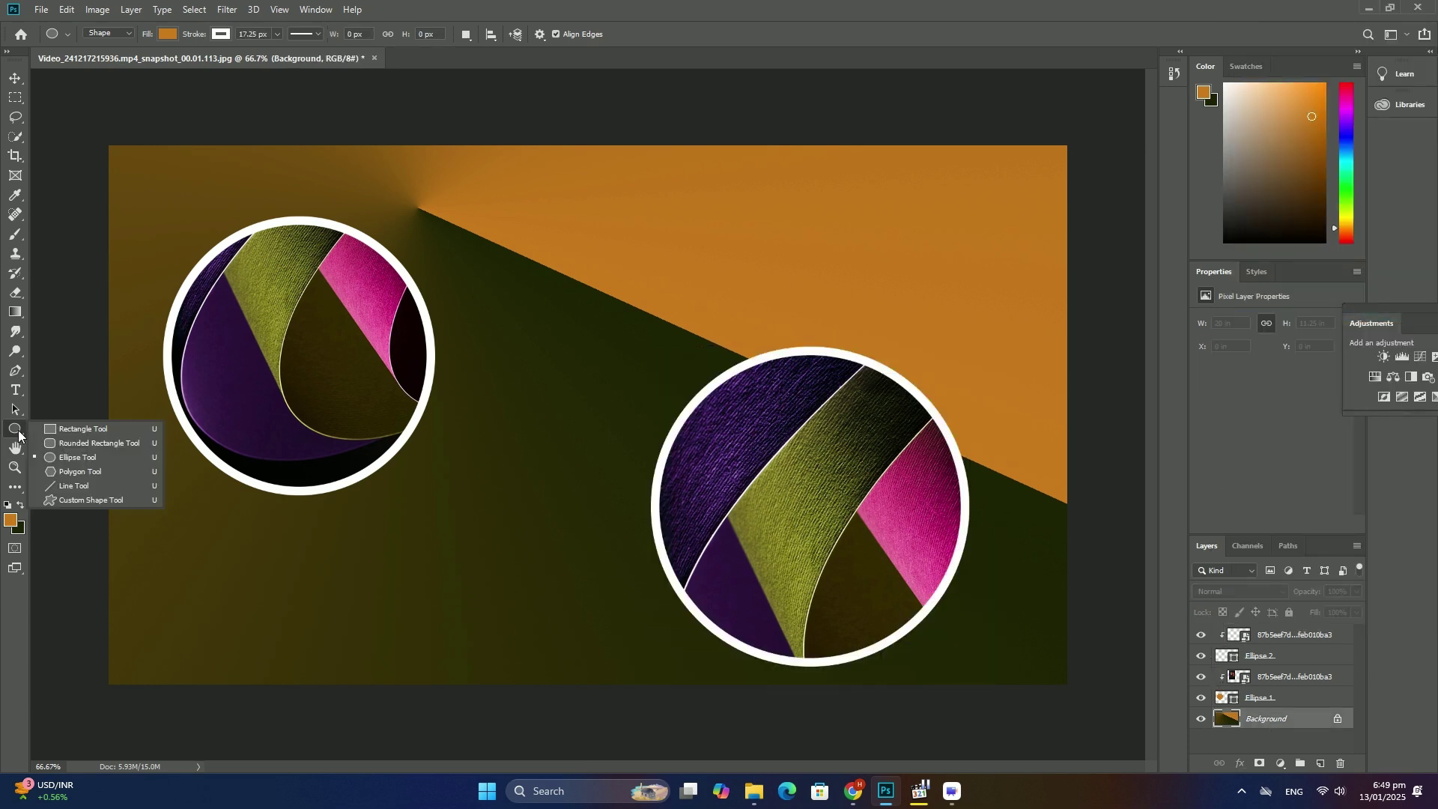
{"action": "left_click", "coordinate": [70, 443]}
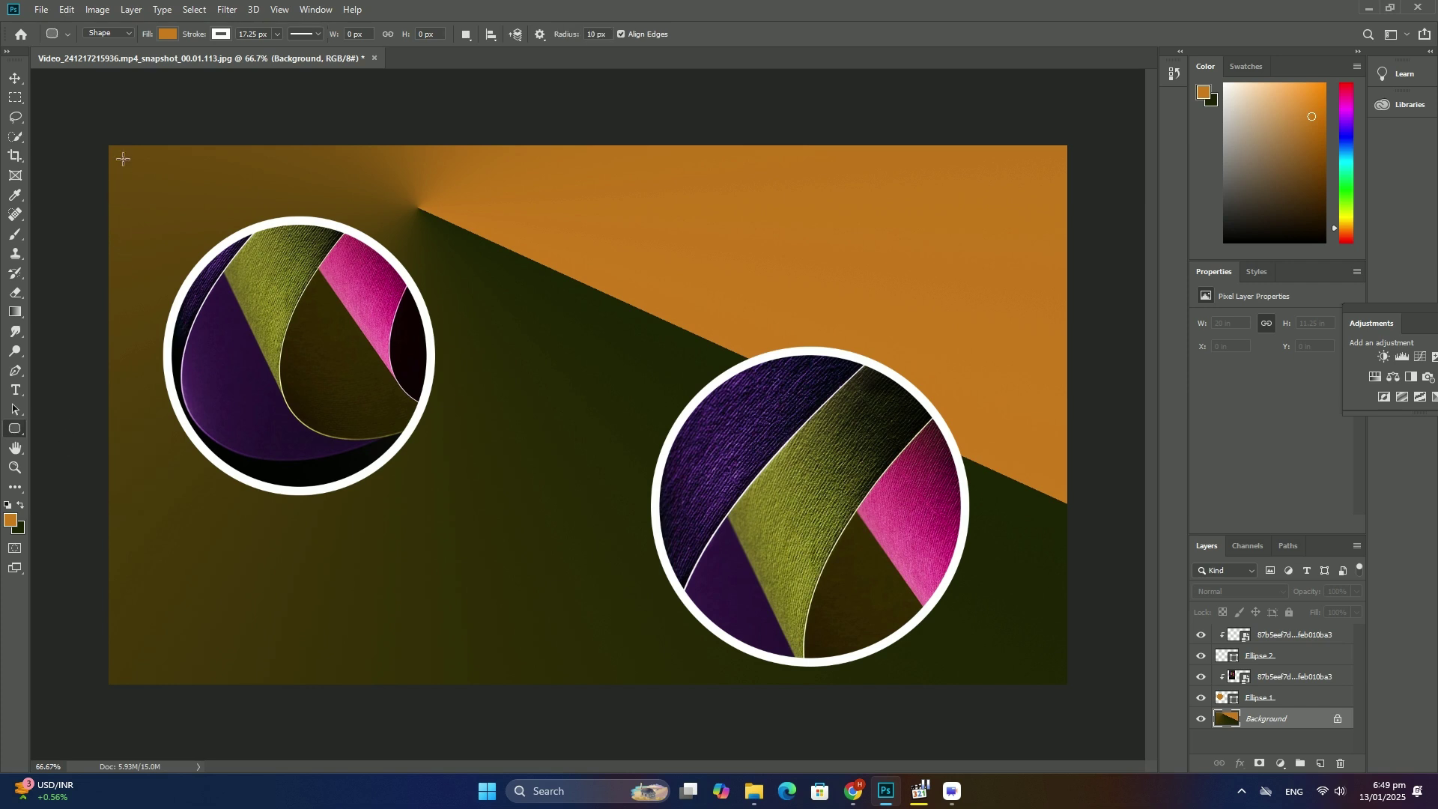
{"action": "left_click_drag", "start_coordinate": [124, 158], "coordinate": [1046, 671]}
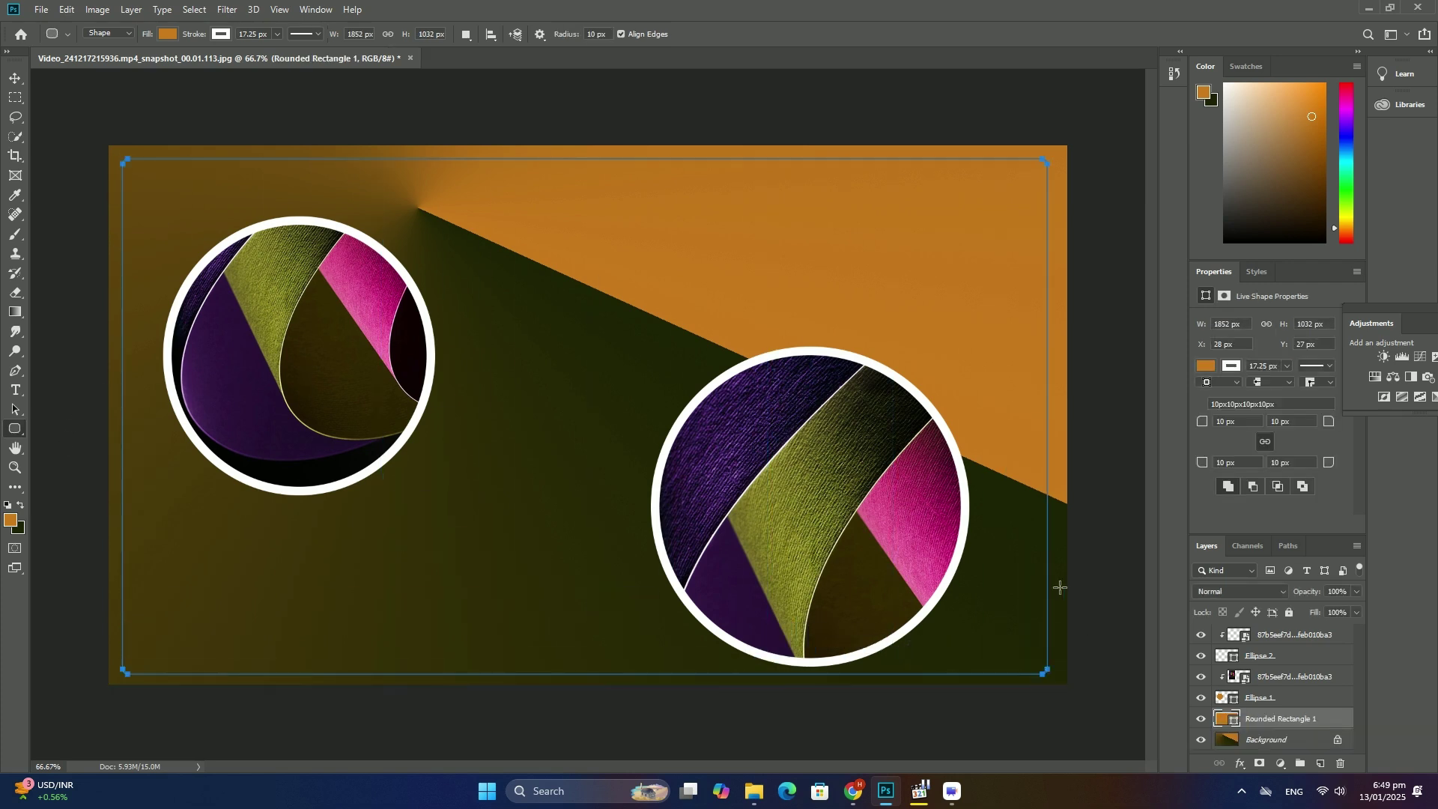
{"action": "left_click", "coordinate": [1255, 271]}
{"action": "left_click", "coordinate": [1273, 400]}
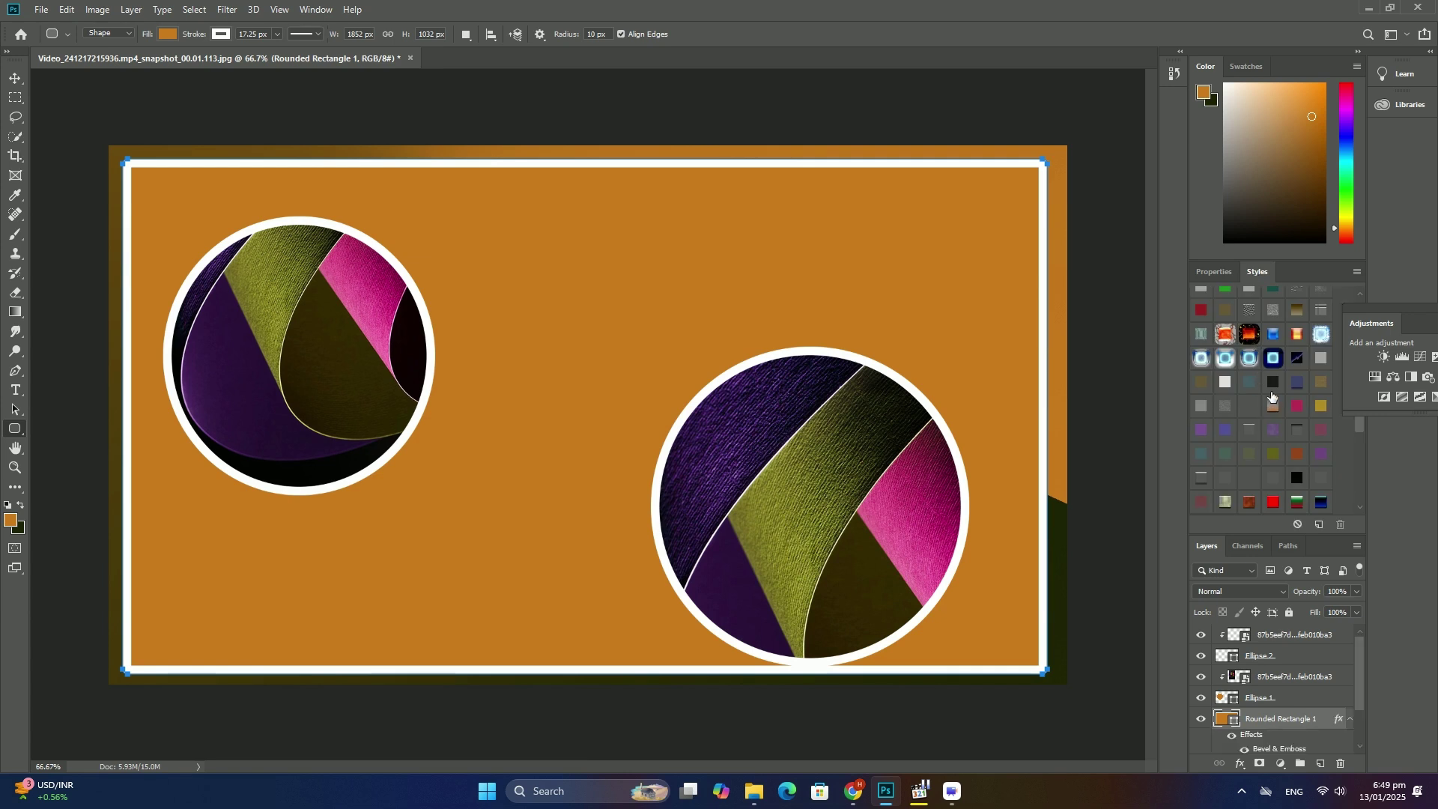